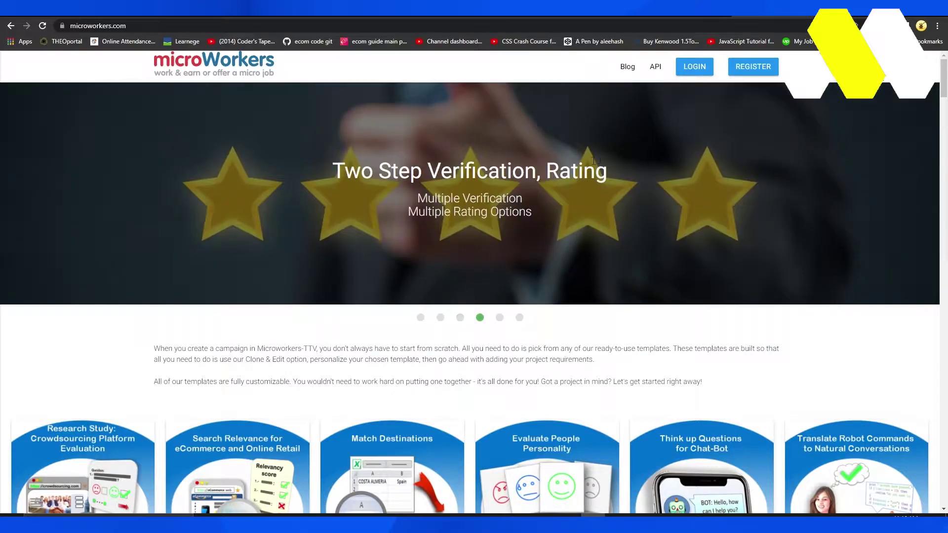
pyautogui.scroll(-8, 589, 161)
pyautogui.scroll(-4, 590, 161)
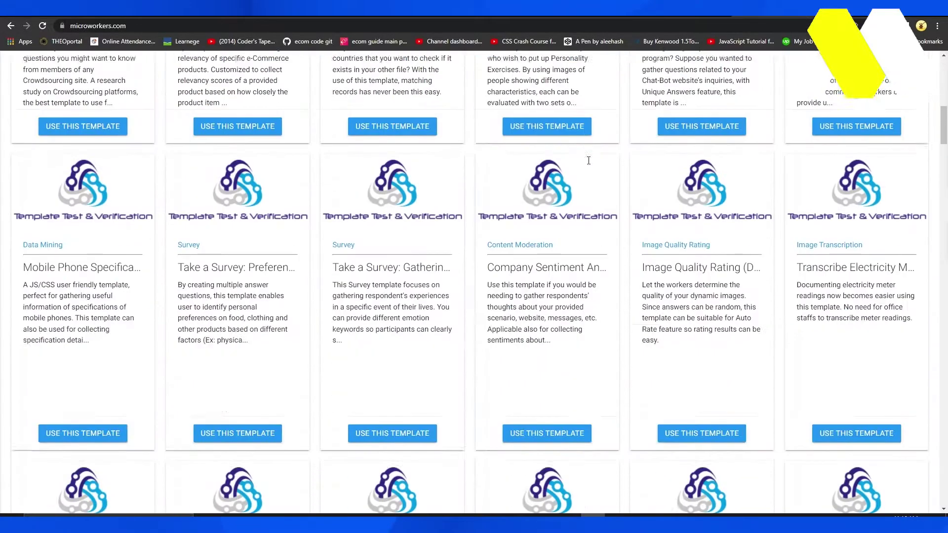
pyautogui.scroll(-2, 589, 161)
pyautogui.scroll(5, 588, 161)
pyautogui.scroll(8, 589, 161)
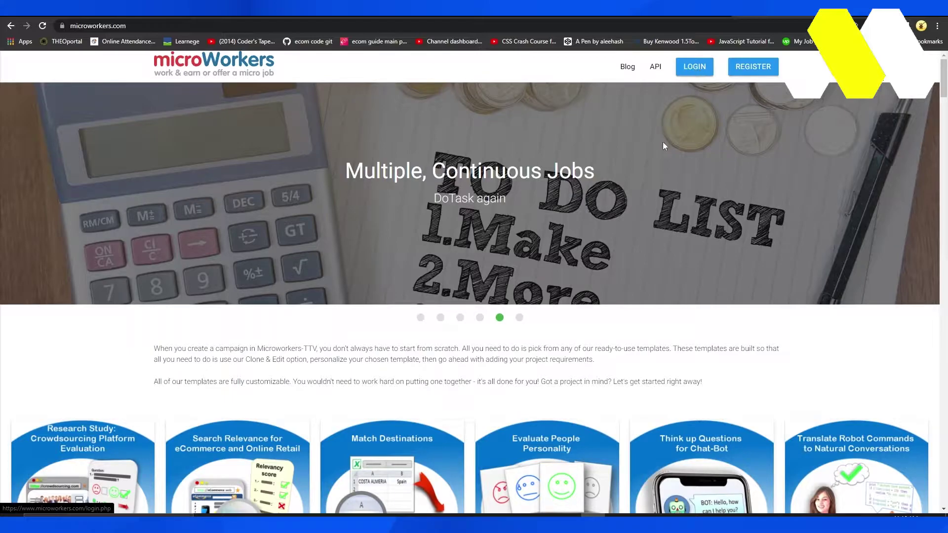
pyautogui.scroll(-10, 663, 142)
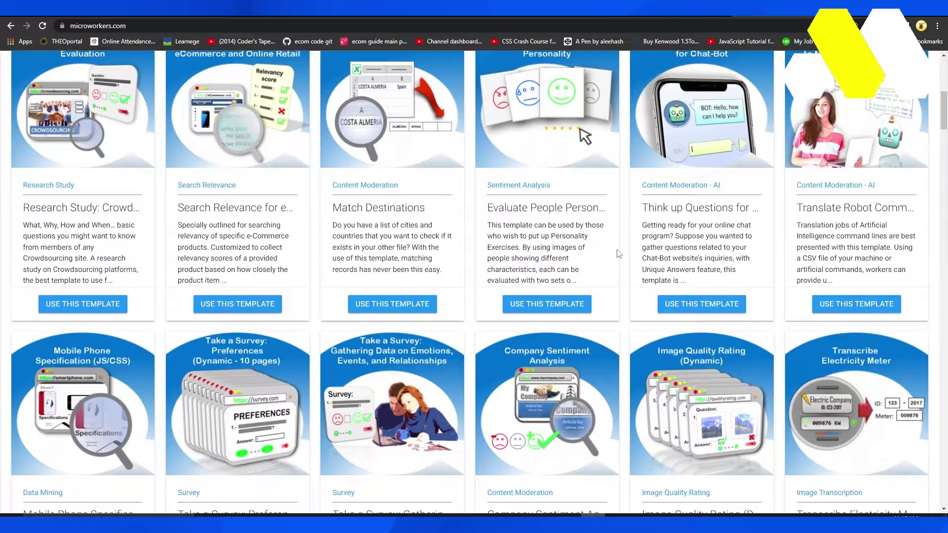
pyautogui.scroll(-5, 618, 253)
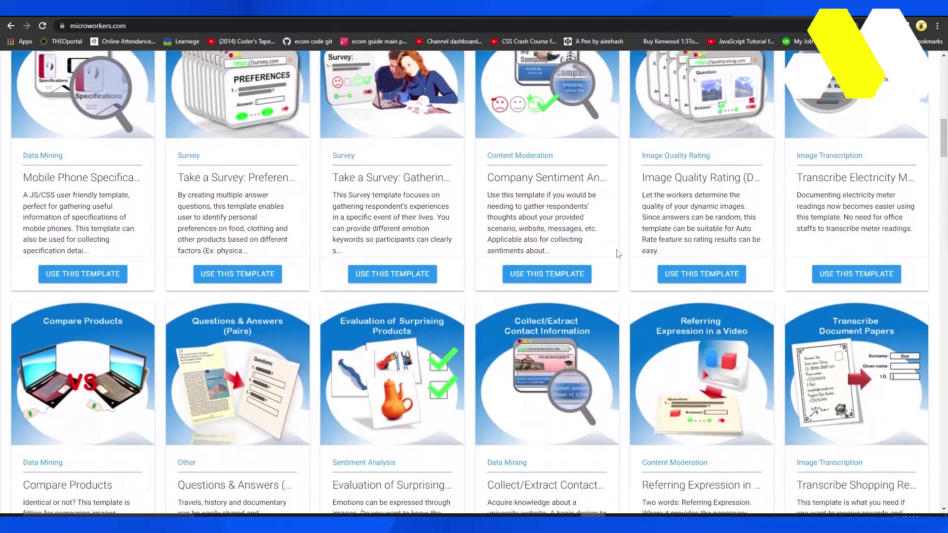
pyautogui.scroll(-3, 618, 253)
pyautogui.scroll(-3, 618, 253)
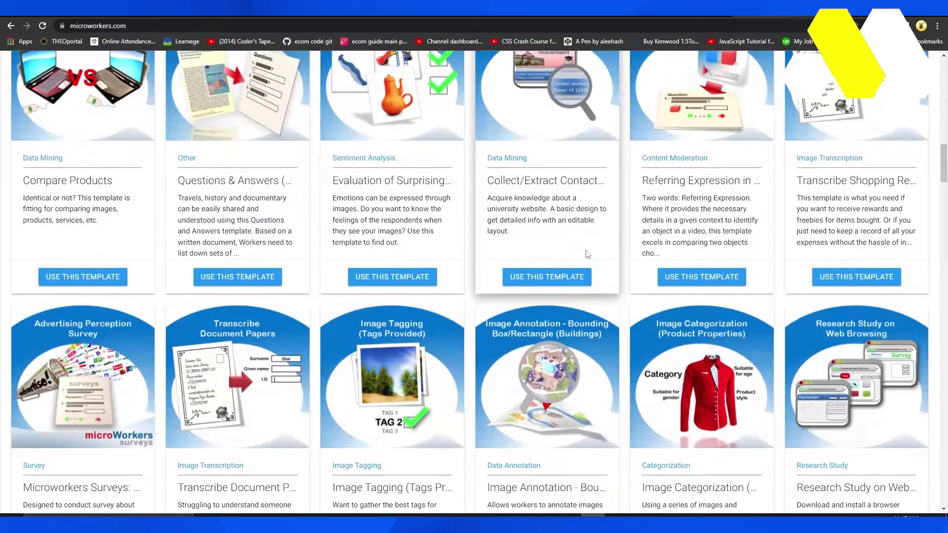
pyautogui.scroll(-2, 586, 254)
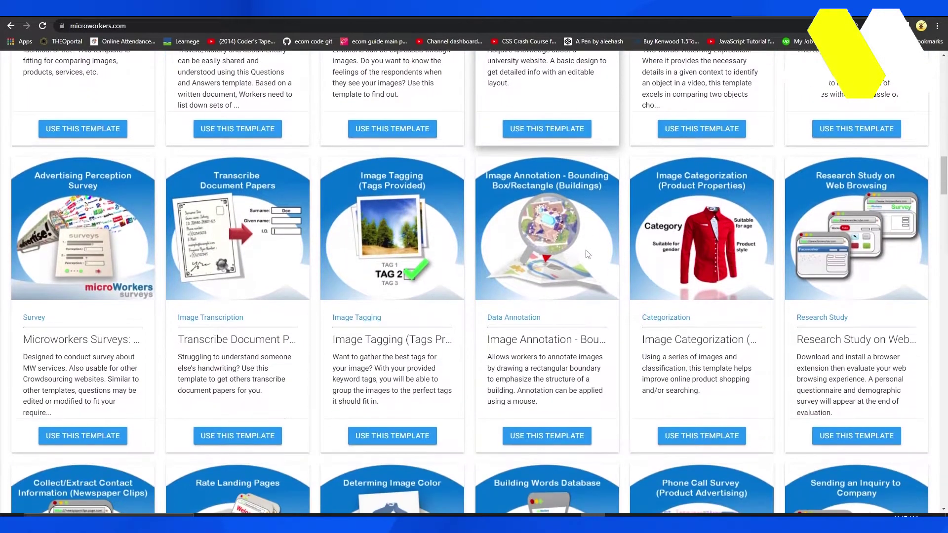
pyautogui.scroll(-3, 586, 255)
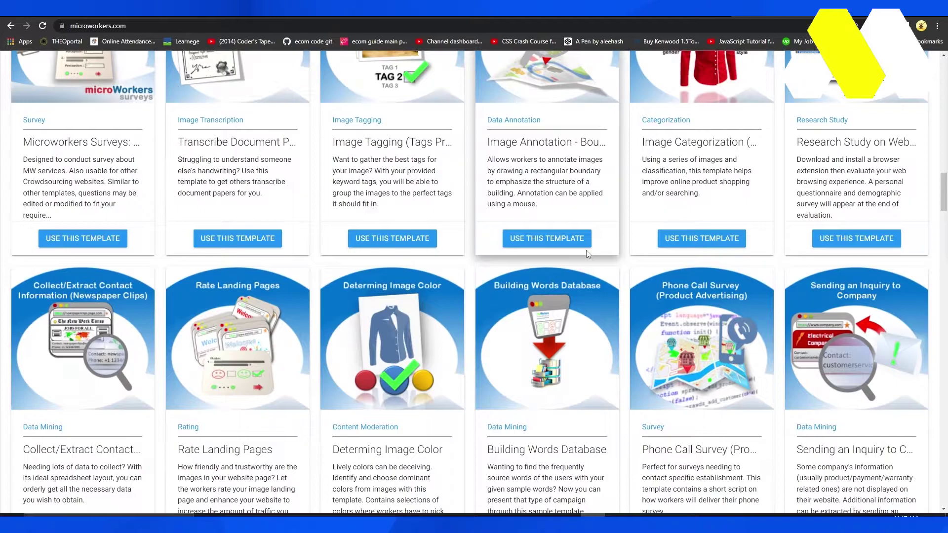
pyautogui.scroll(-3, 888, 398)
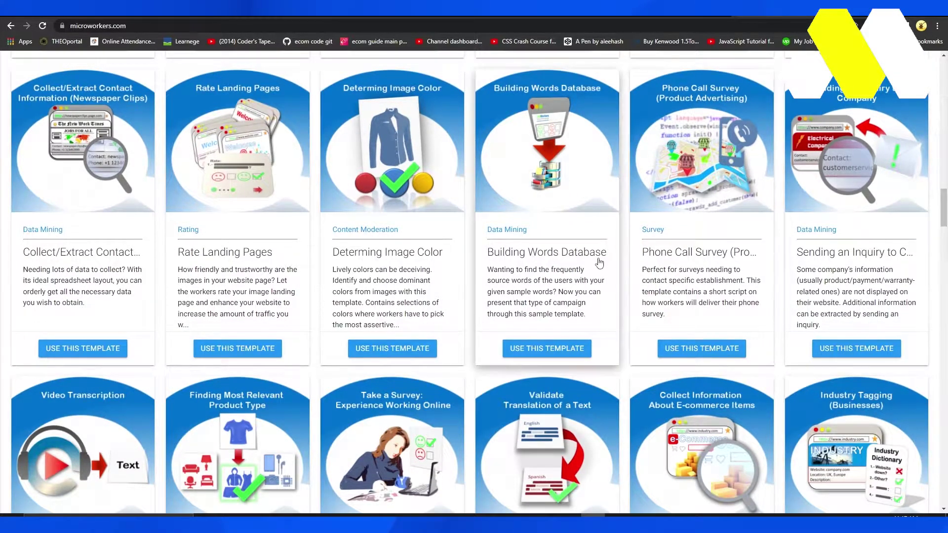
pyautogui.scroll(-2, 599, 262)
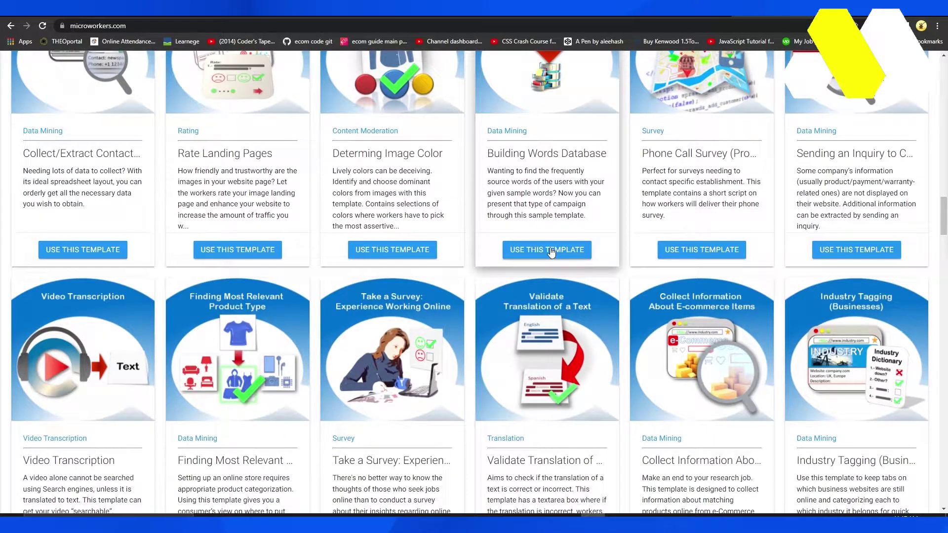
pyautogui.scroll(3, 551, 251)
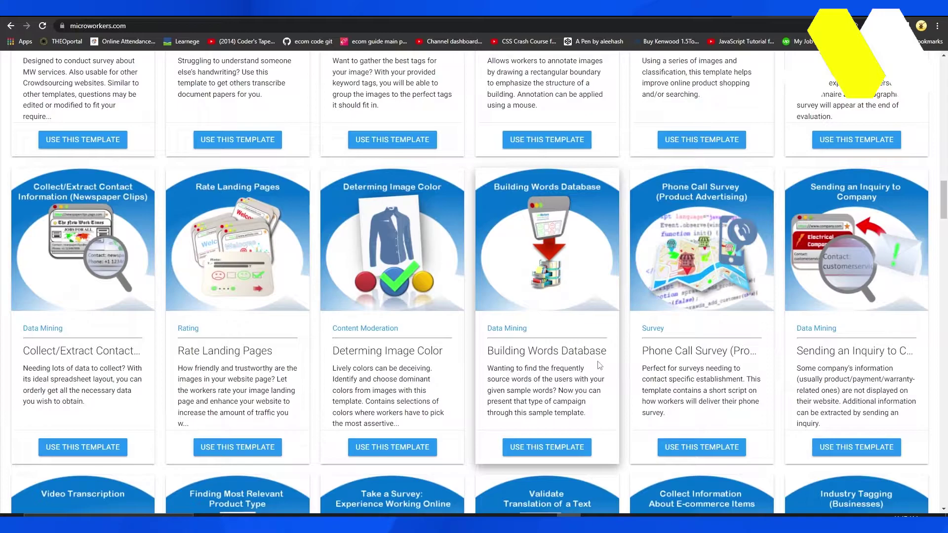
# - Preview the Building Words Database template, showing its instructions and five-category words form
pyautogui.click(550, 448)
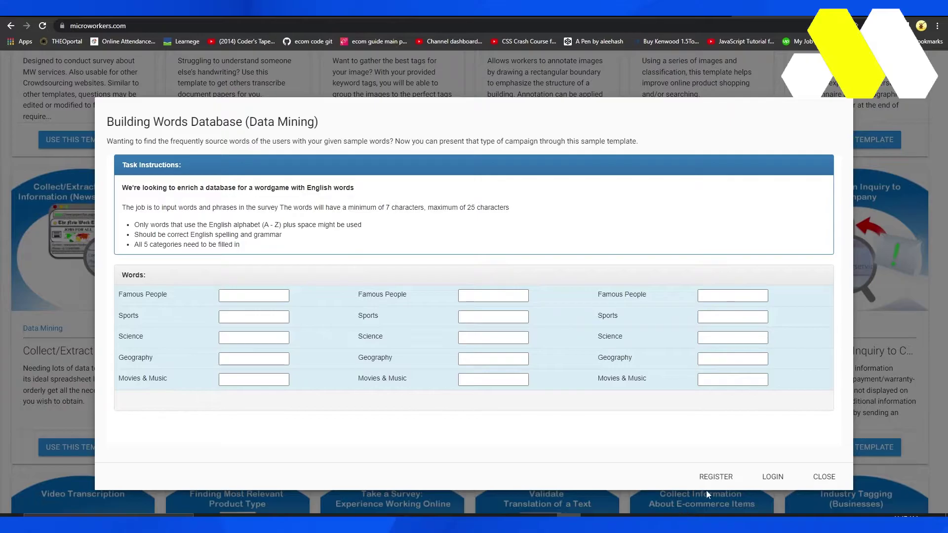
# - Close the Building Words Database preview, then highlight and deselect the templates introduction paragraph
pyautogui.click(823, 478)
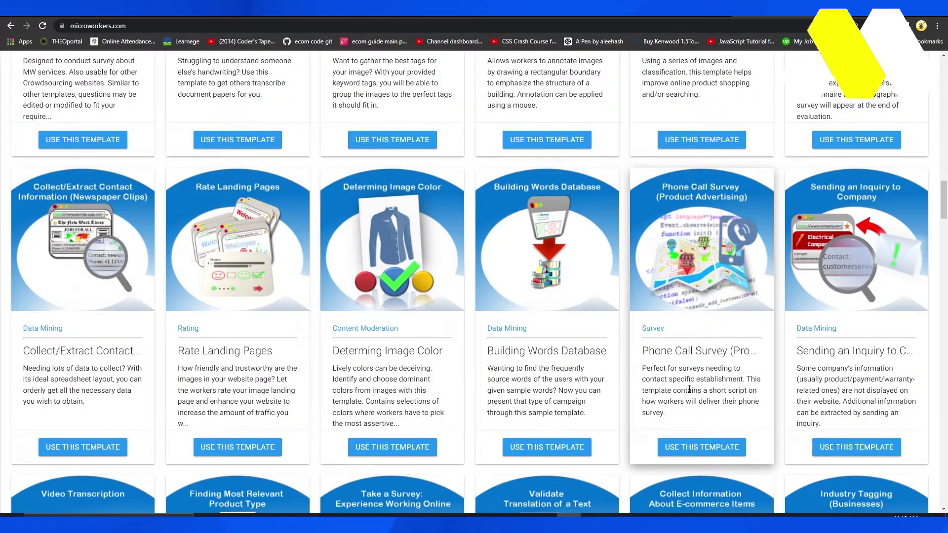
pyautogui.scroll(10, 689, 391)
pyautogui.scroll(10, 445, 297)
pyautogui.scroll(10, 297, 333)
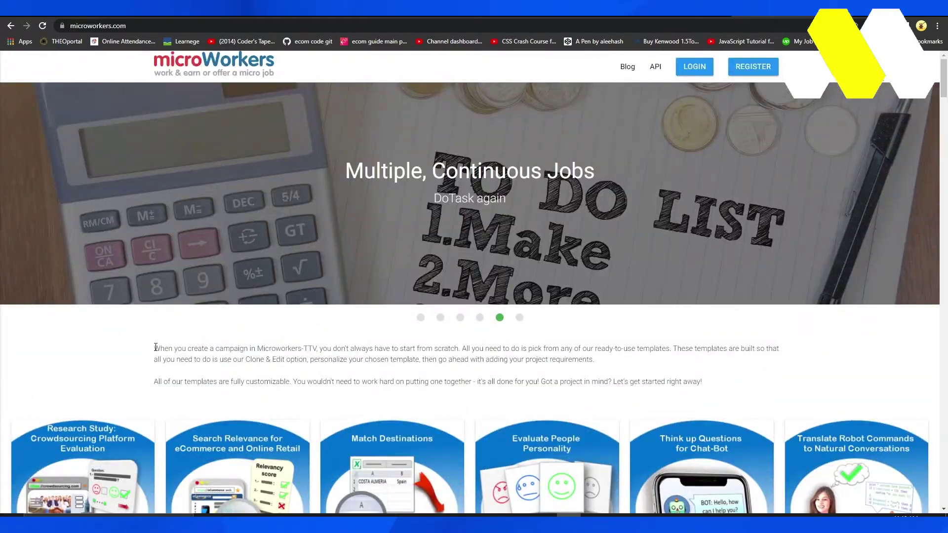
pyautogui.moveTo(156, 349); pyautogui.dragTo(629, 364)
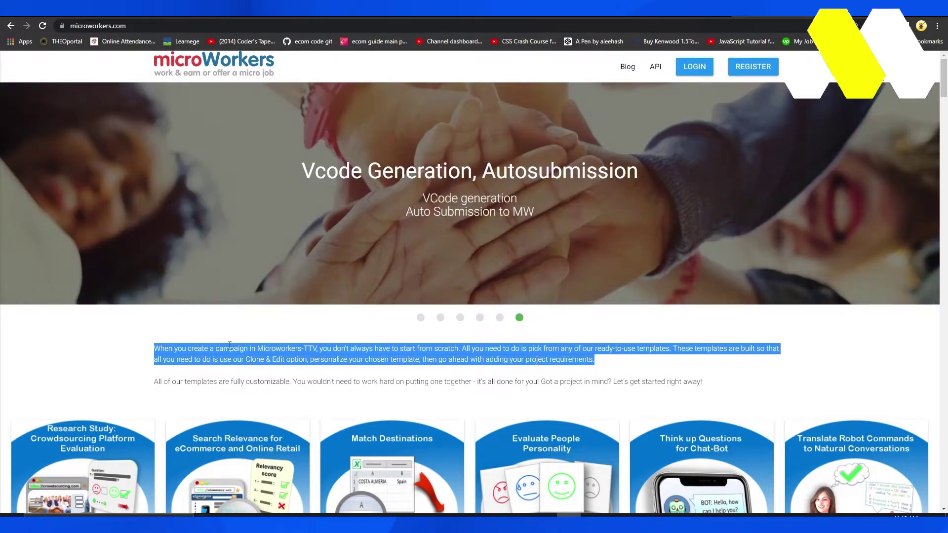
pyautogui.click(334, 369)
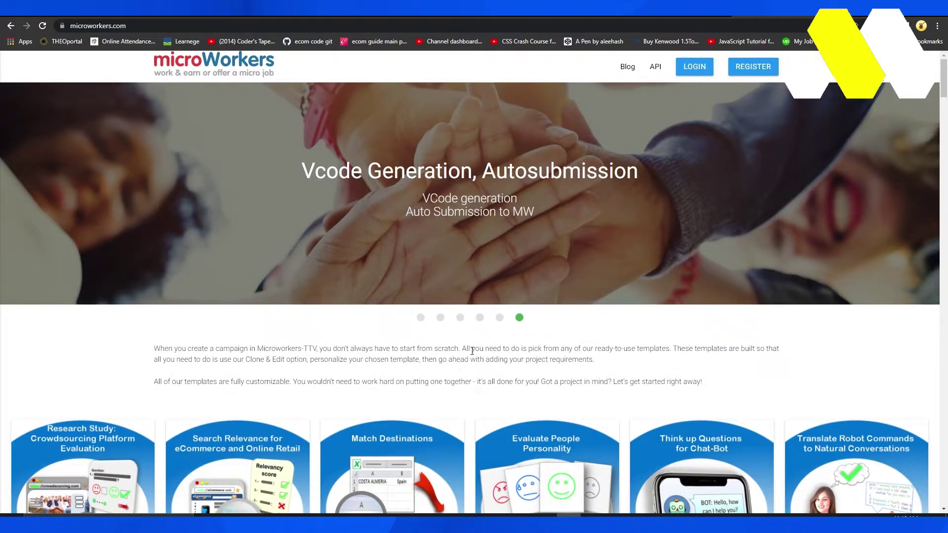
pyautogui.scroll(-5, 566, 358)
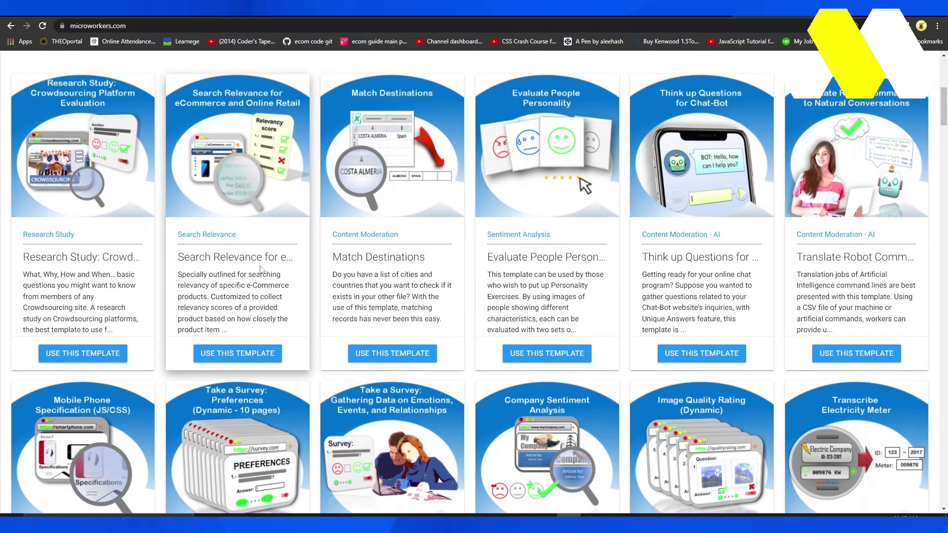
pyautogui.scroll(-1, 725, 274)
pyautogui.scroll(-5, 724, 275)
pyautogui.scroll(-5, 725, 275)
pyautogui.scroll(-4, 725, 275)
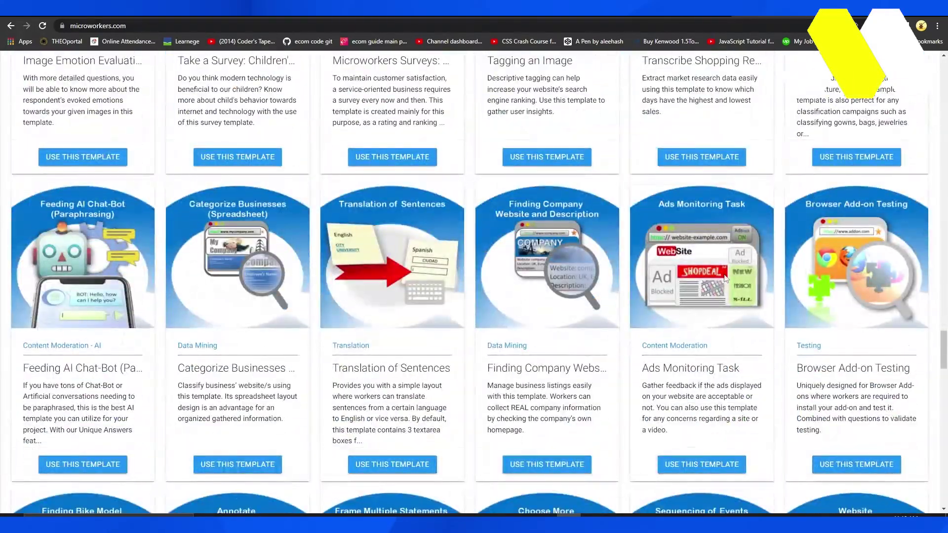
pyautogui.scroll(-3, 725, 275)
pyautogui.scroll(-1, 725, 278)
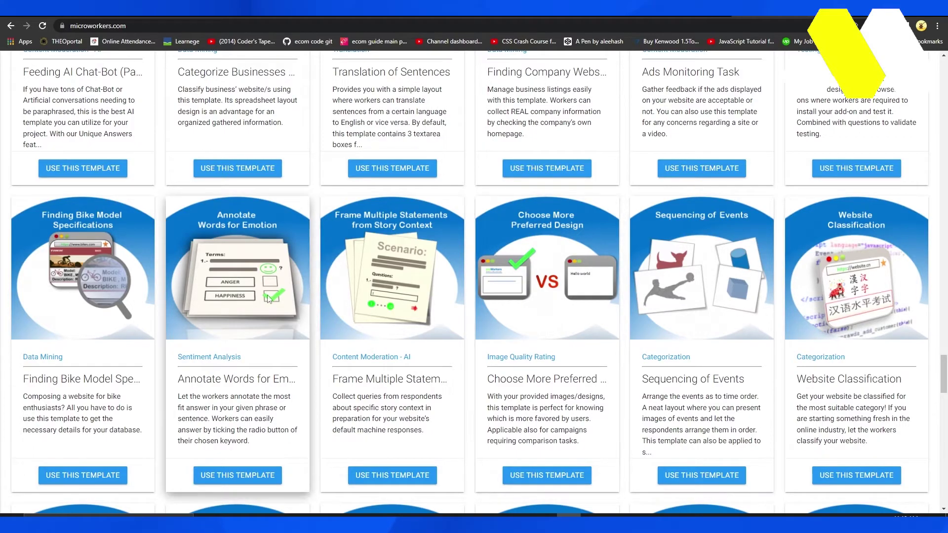
pyautogui.scroll(-3, 267, 295)
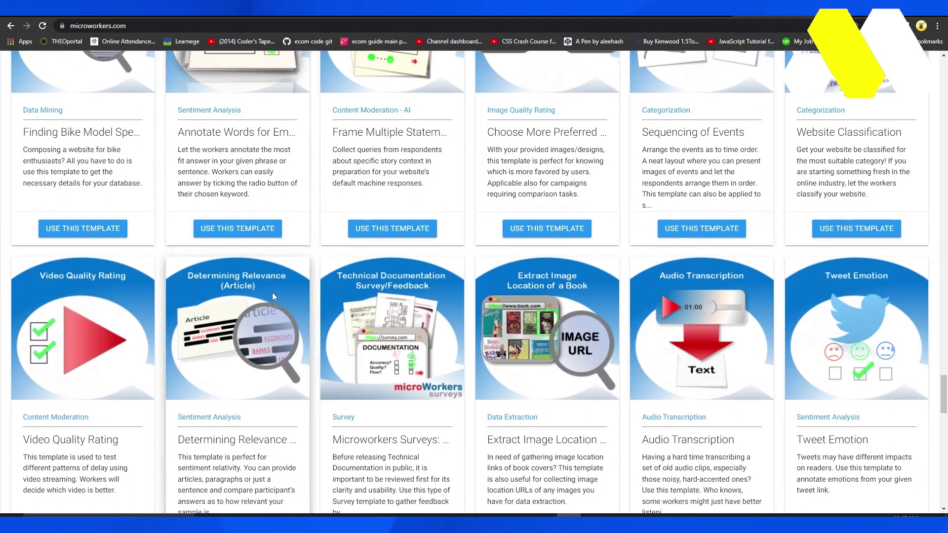